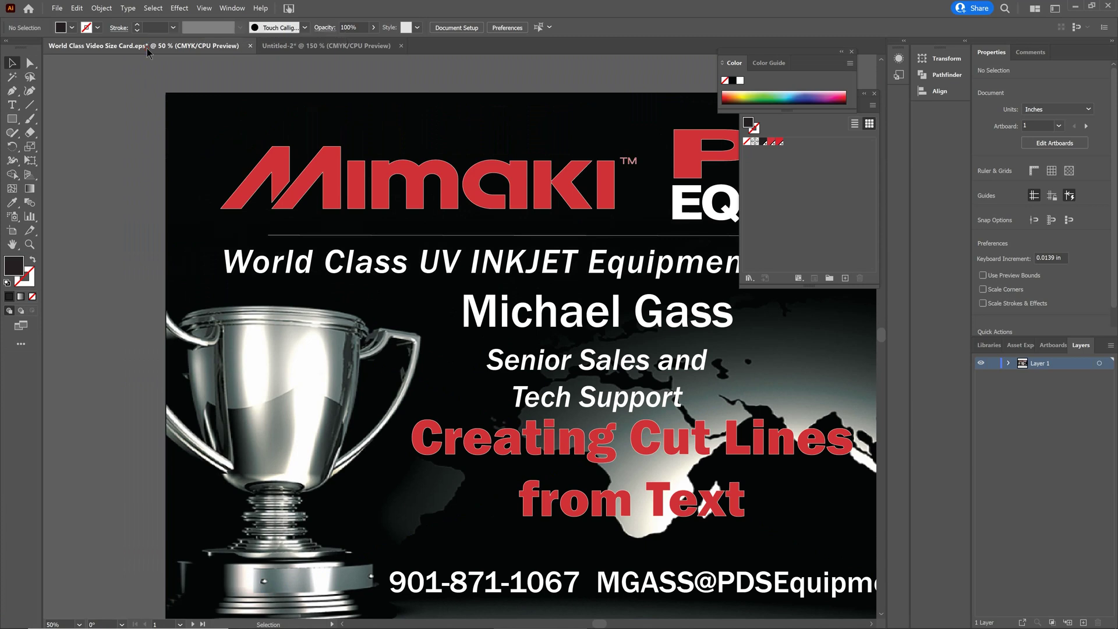
Step: Switch to the Untitled-2 document holding the blue Happy Birthday lettering
left_click(264, 46)
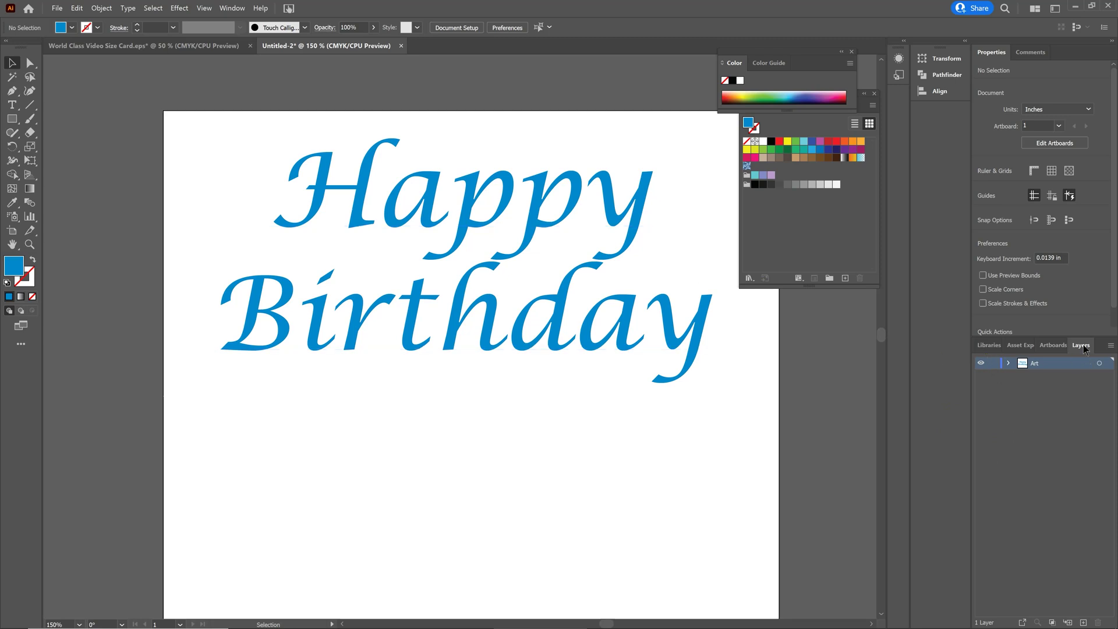
Step: Open the Layers panel and duplicate the Art layer as a new top layer
left_click(236, 9)
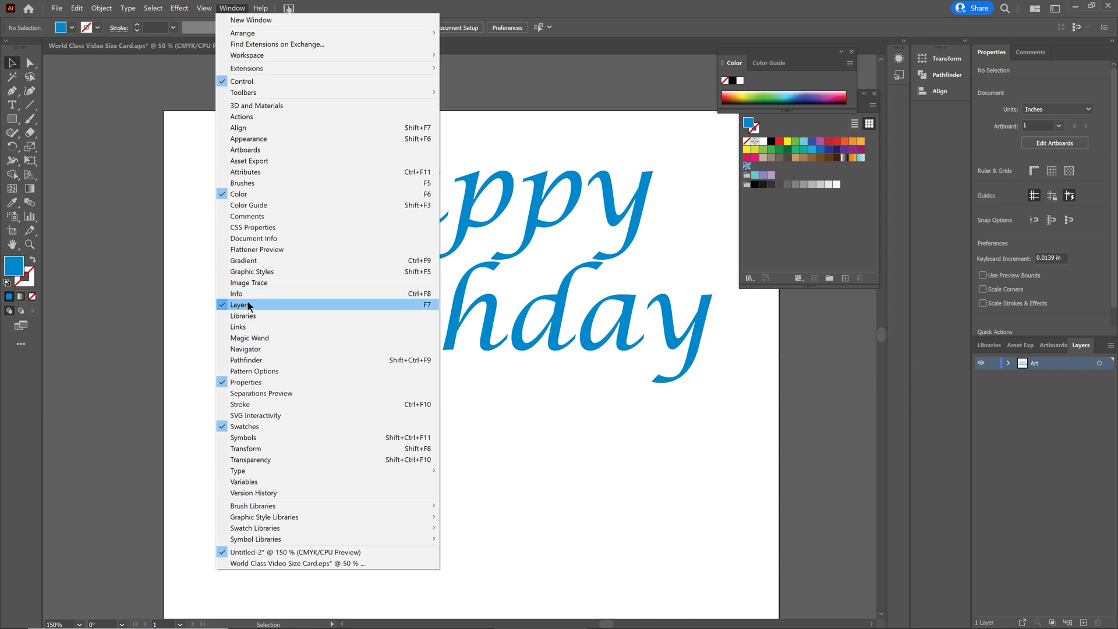
left_click(1062, 364)
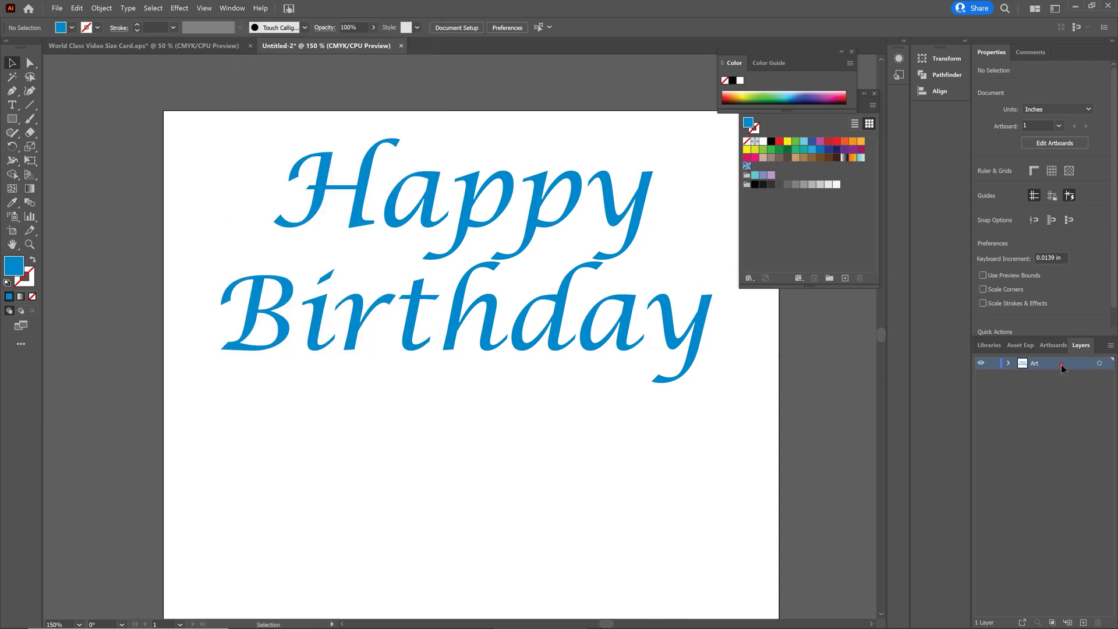
left_click(1077, 462)
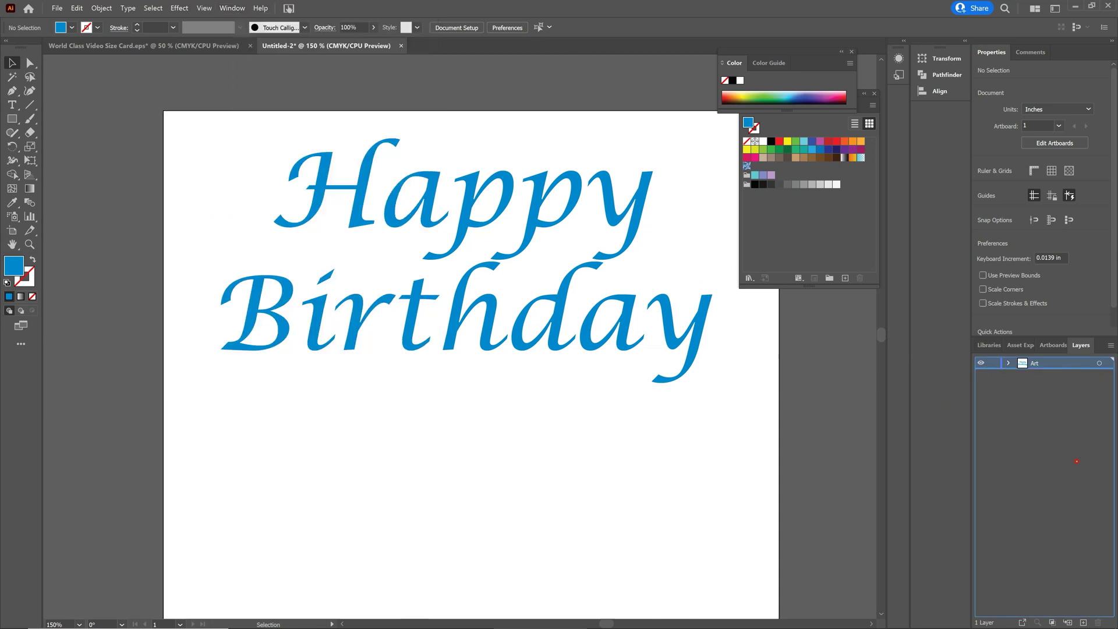
left_click_drag(1083, 622, 1084, 622)
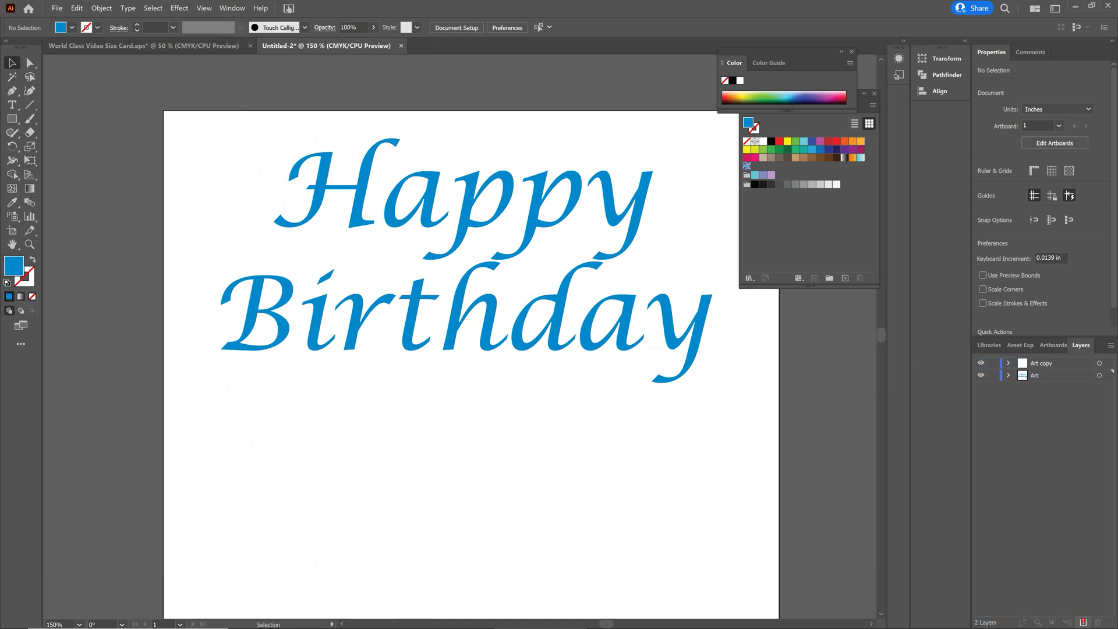
Step: Rename the copy 'cutlines', hide the Art layer, and select the Happy Birthday text
double_click(1039, 362)
type("cu")
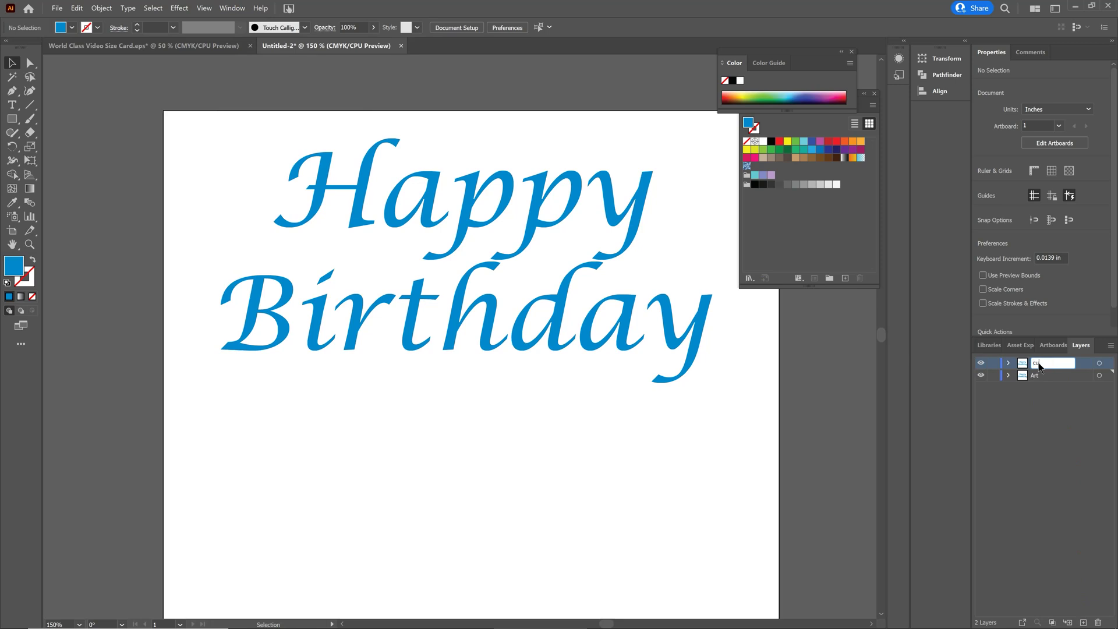
type("tlines")
key("Return")
left_click(982, 375)
left_click_drag(188, 127, 693, 423)
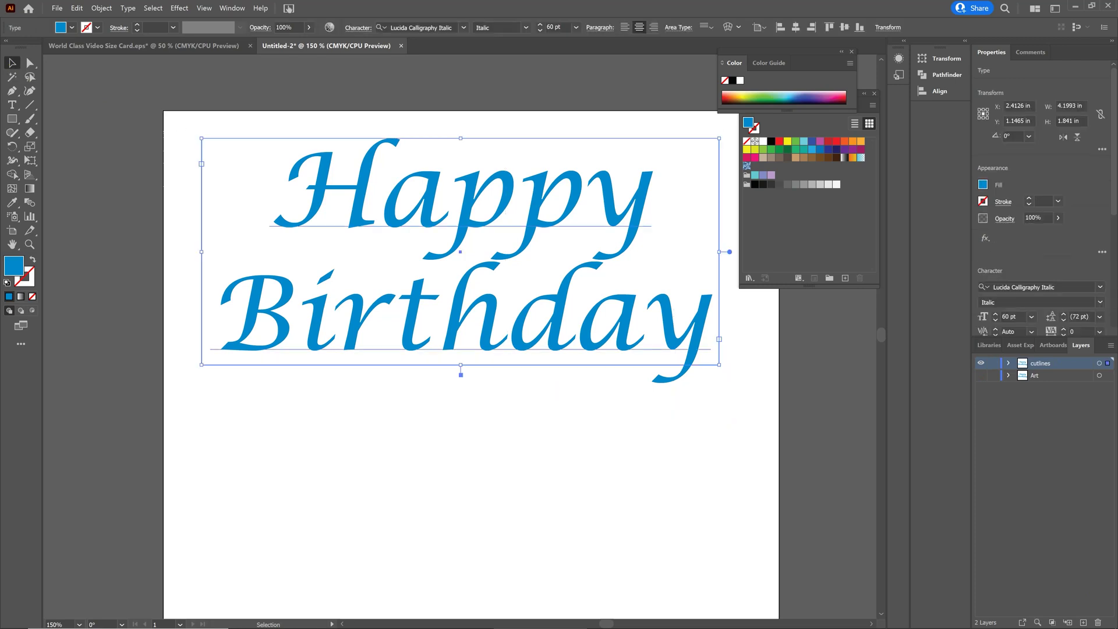
Step: Expand the cutlines text into letter shapes and set their fill to None
left_click(101, 8)
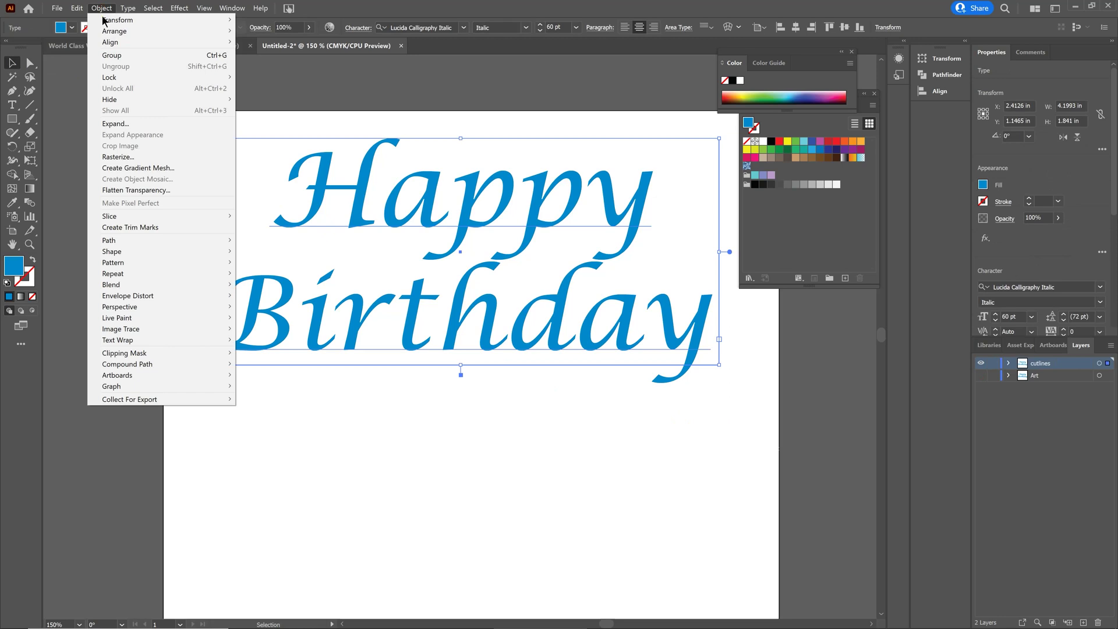
left_click(115, 124)
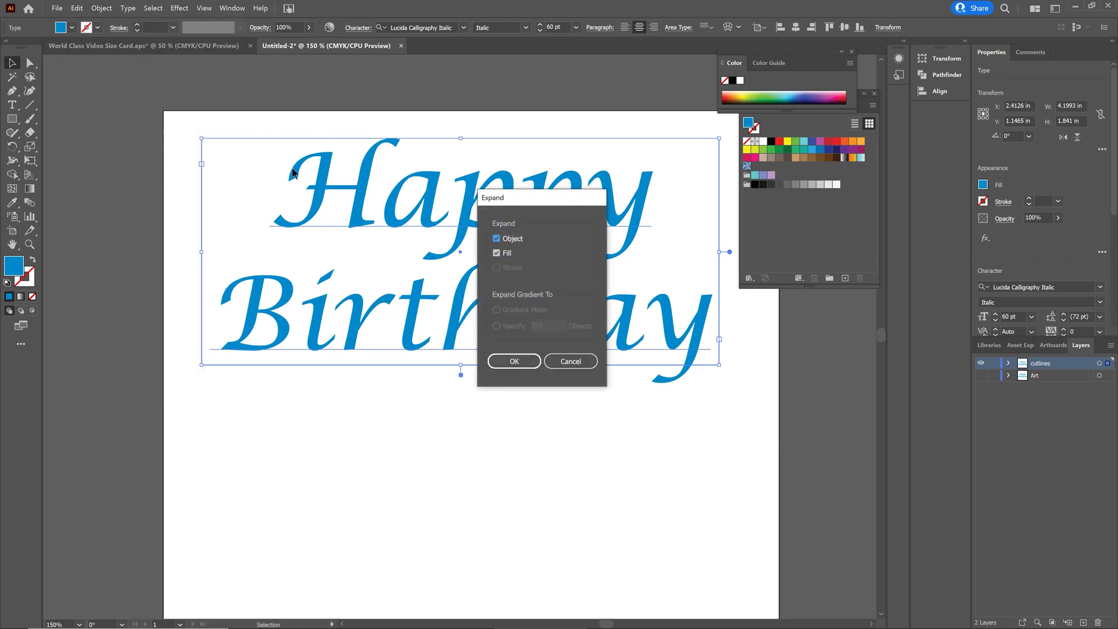
left_click(512, 361)
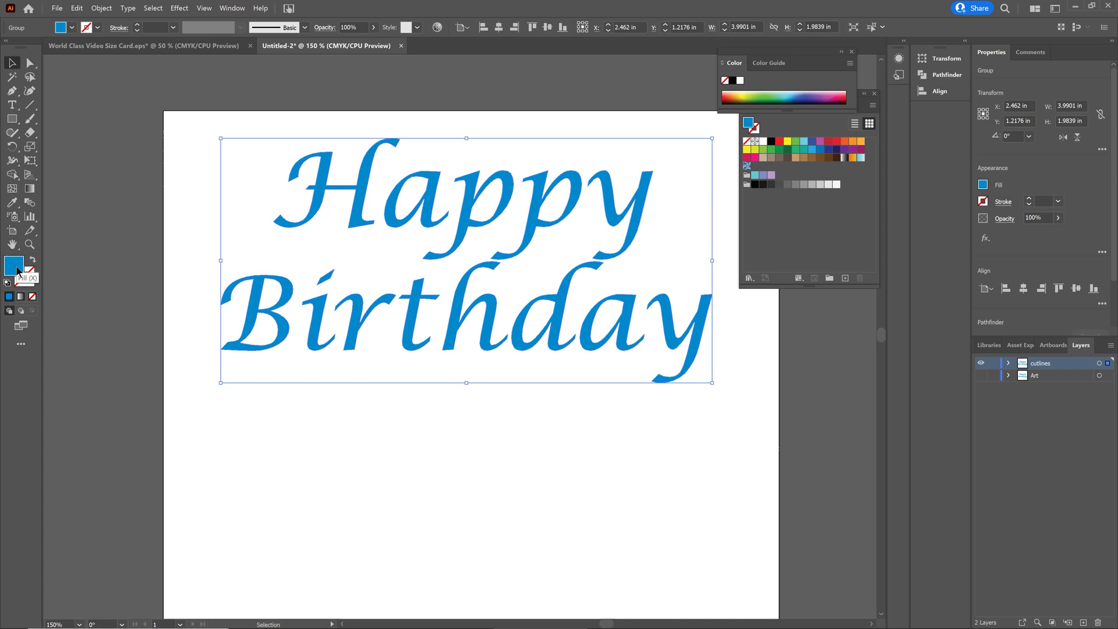
left_click(33, 296)
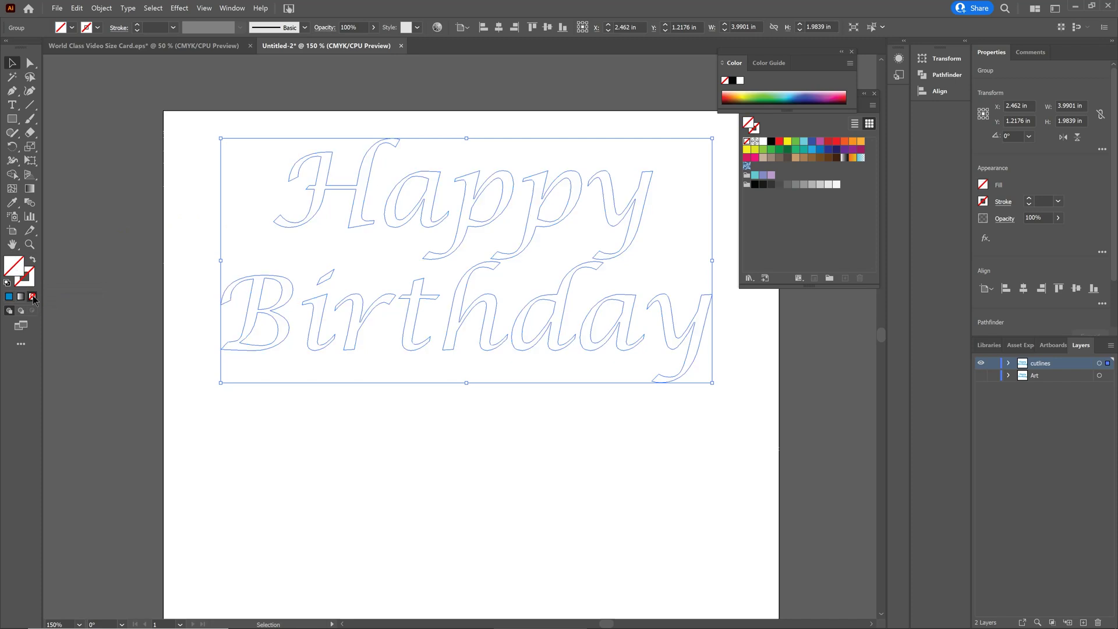
left_click(32, 284)
Step: Apply a blue stroke and start a new Spot Color swatch named cutcontourkiss
left_click(9, 298)
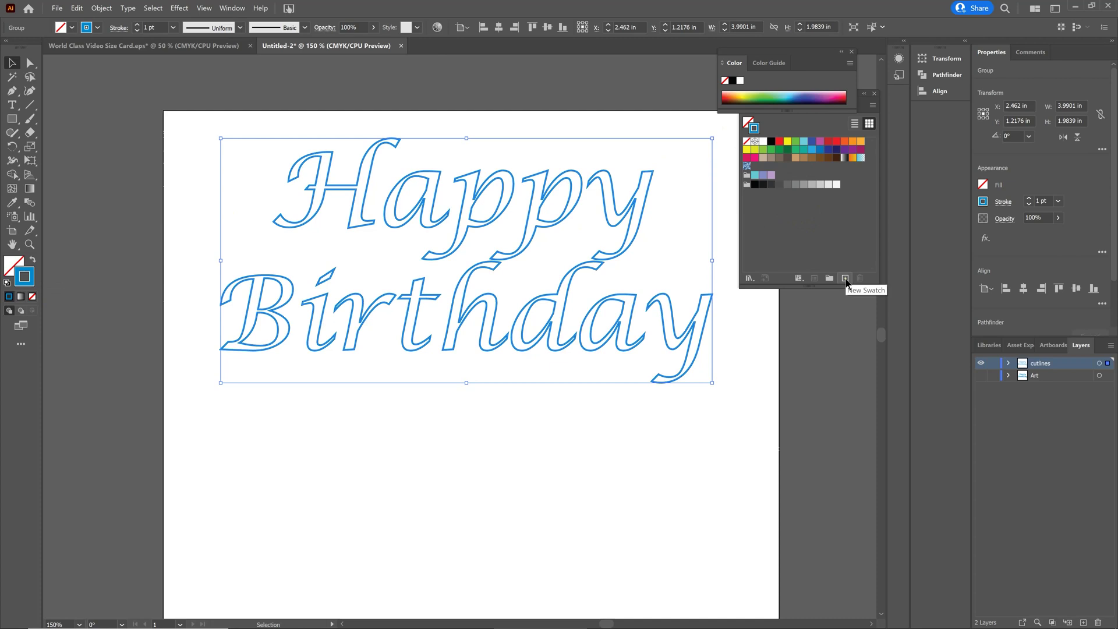
left_click(845, 279)
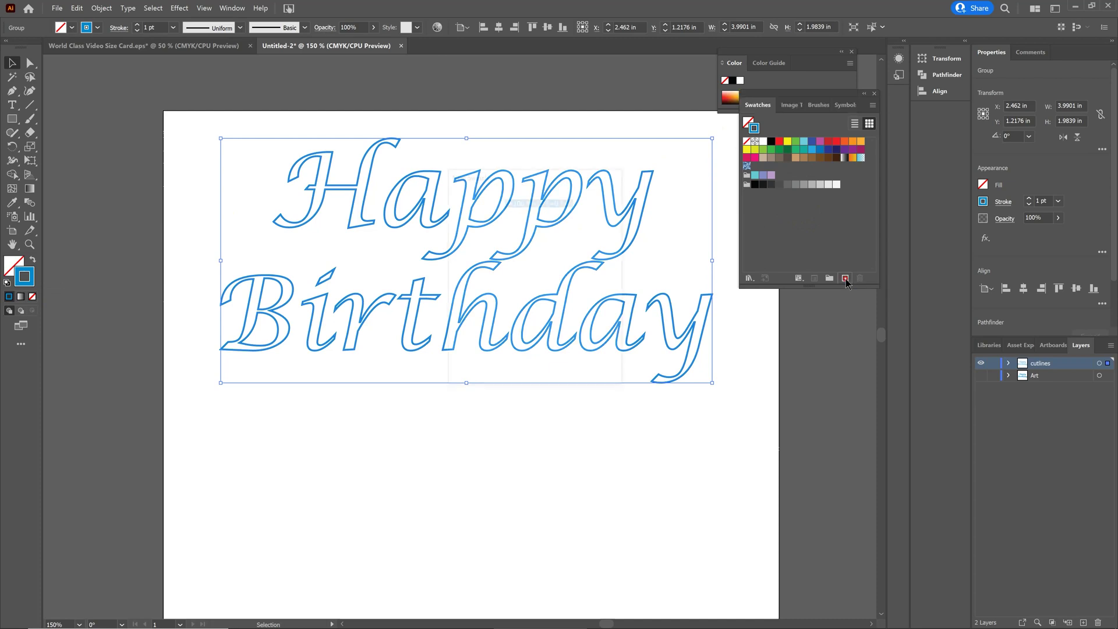
type("cutcontourkiss")
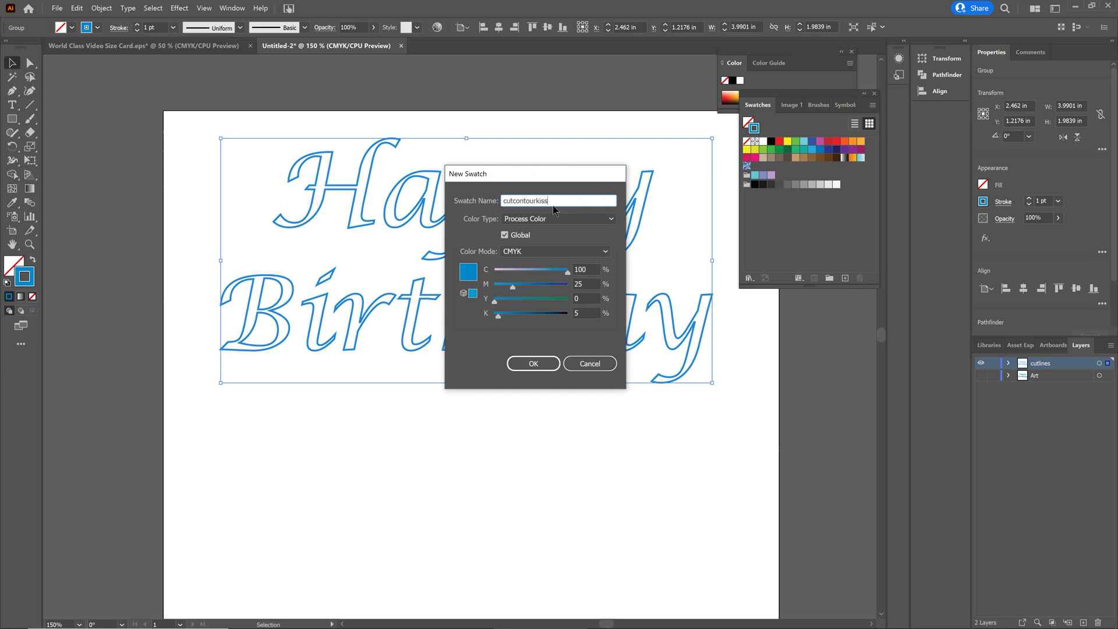
left_click(552, 221)
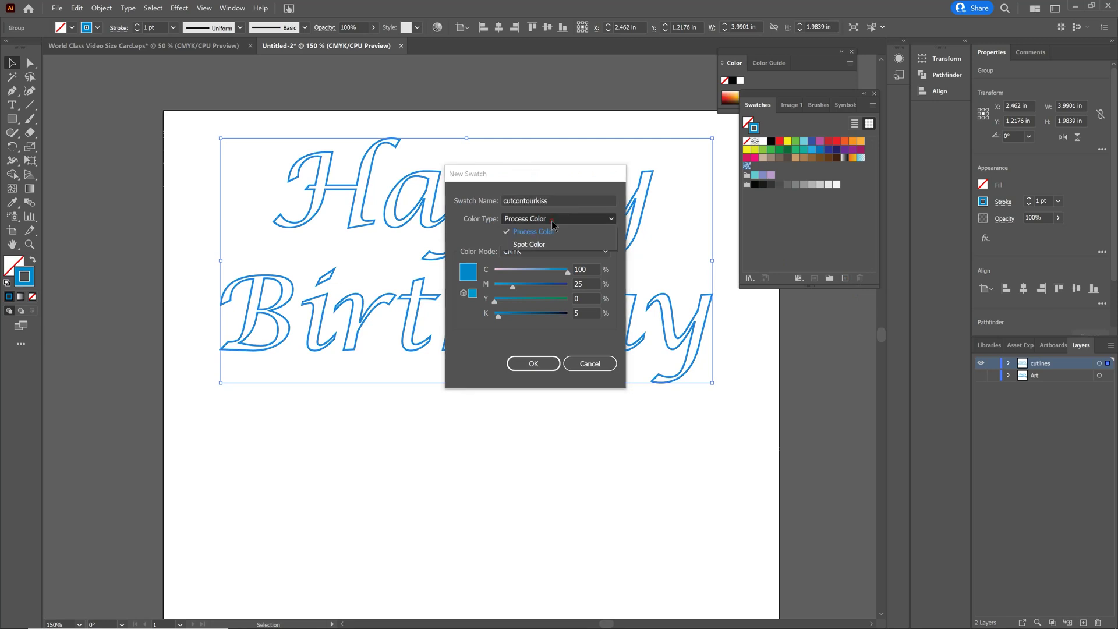
left_click(536, 243)
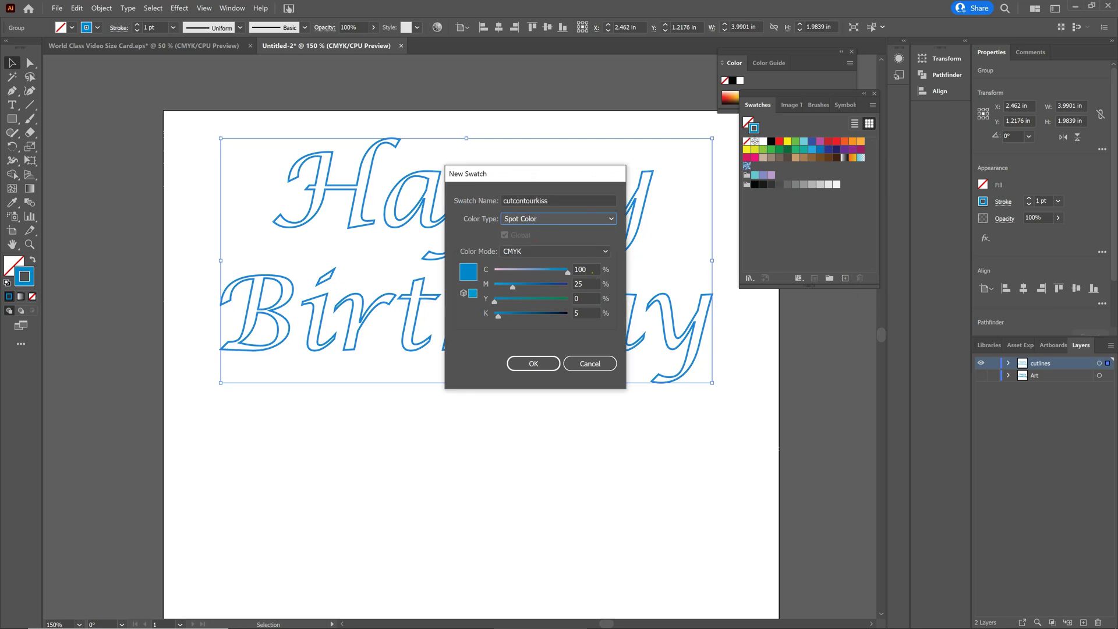
Step: Set the cutcontourkiss swatch to CMYK 0/100/0/0, save it, and deselect the outlines
key("Tab")
type("0")
key("Tab")
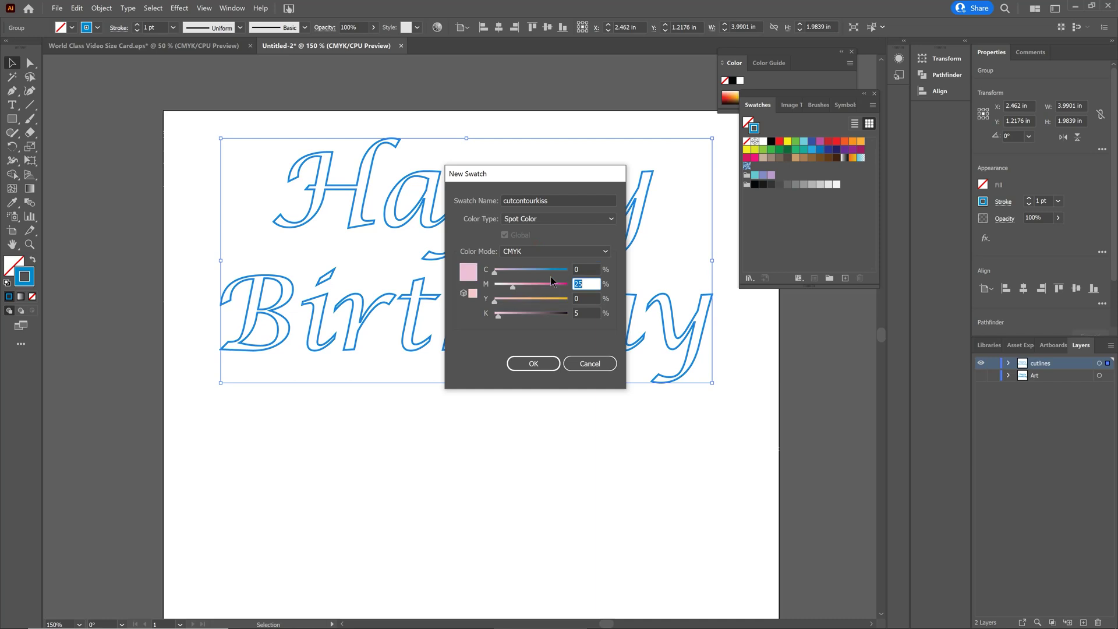
type("100")
key("Tab")
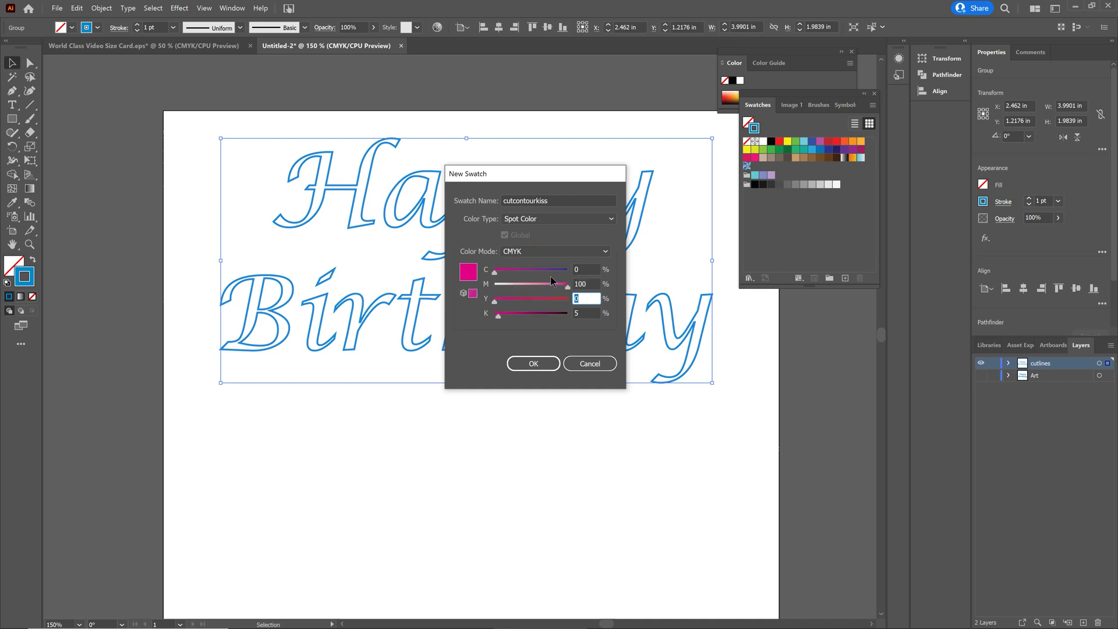
key("Tab")
type("0")
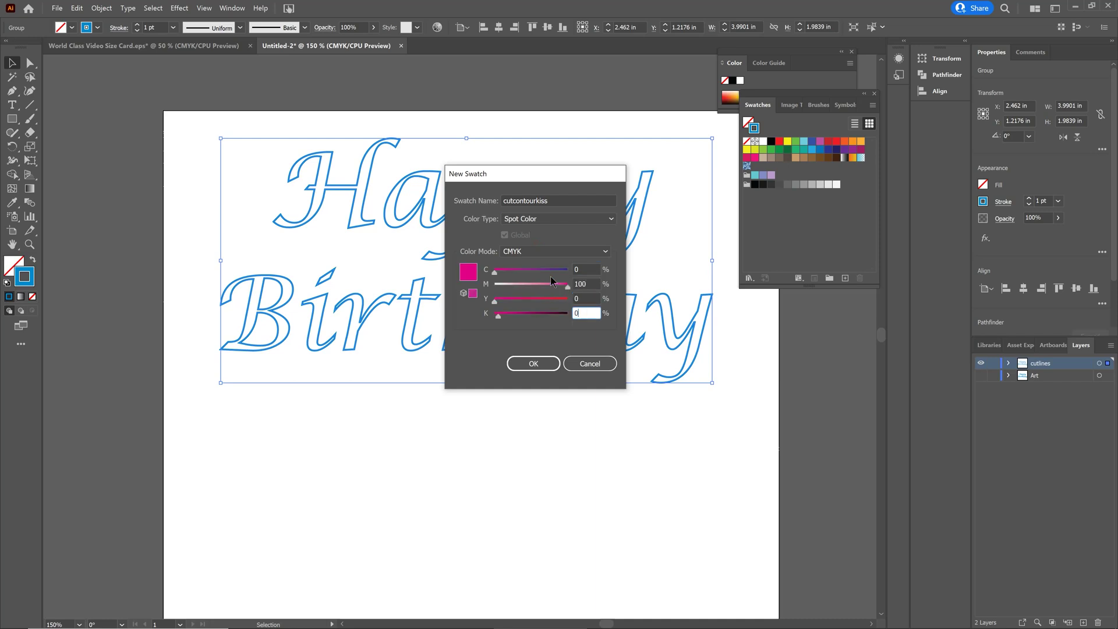
left_click(533, 363)
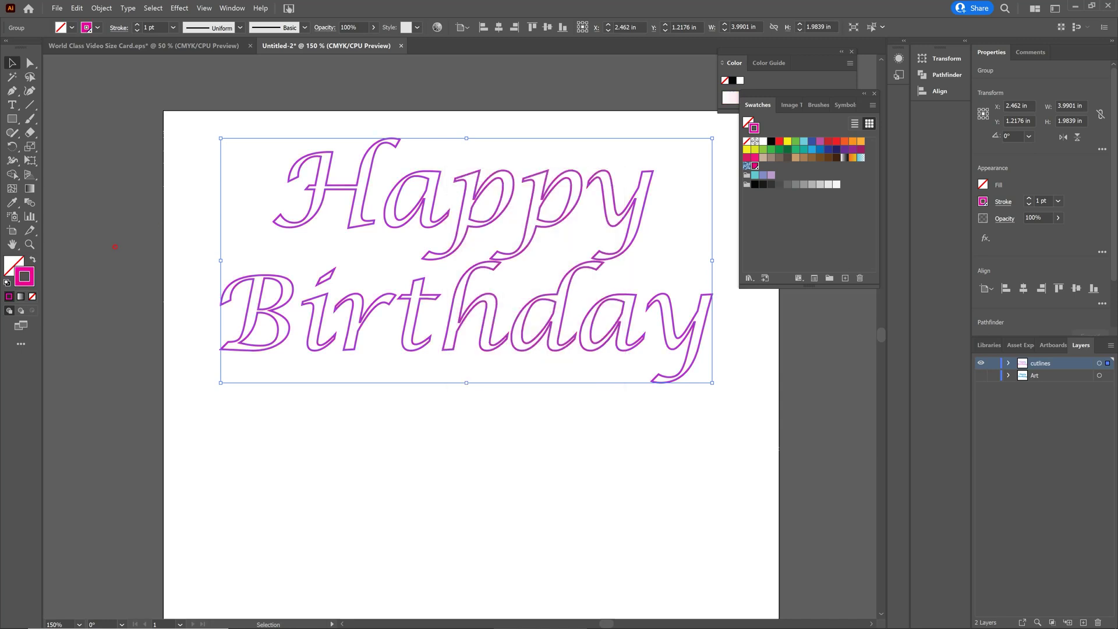
key("ctrl+shift+a")
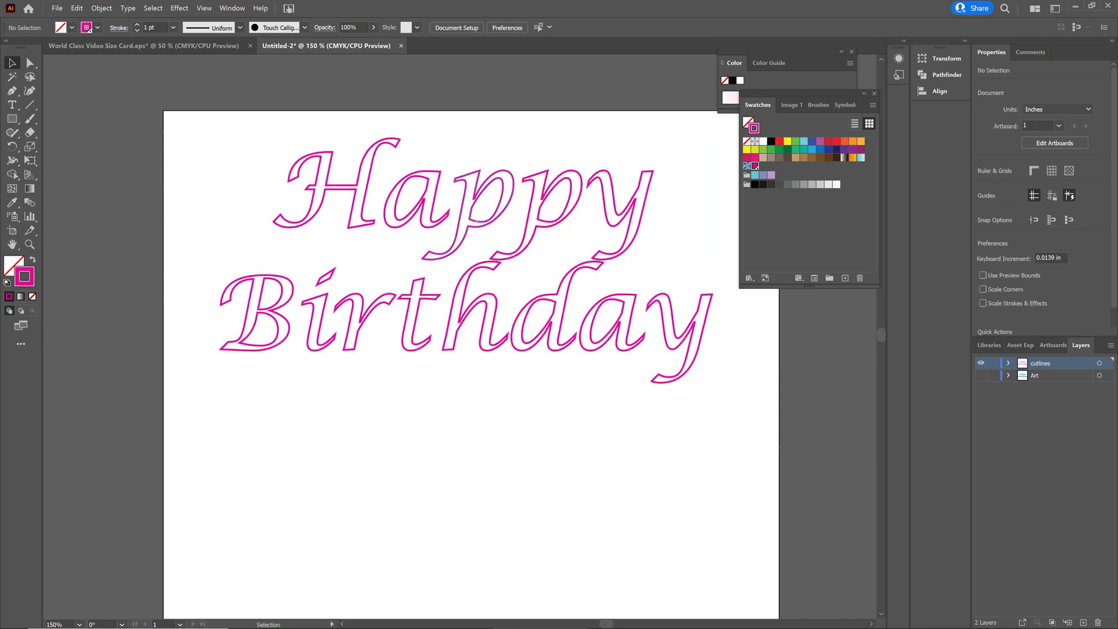
Step: Show and activate the Art layer, hide cutlines, and select the blue Happy Birthday text
left_click(981, 375)
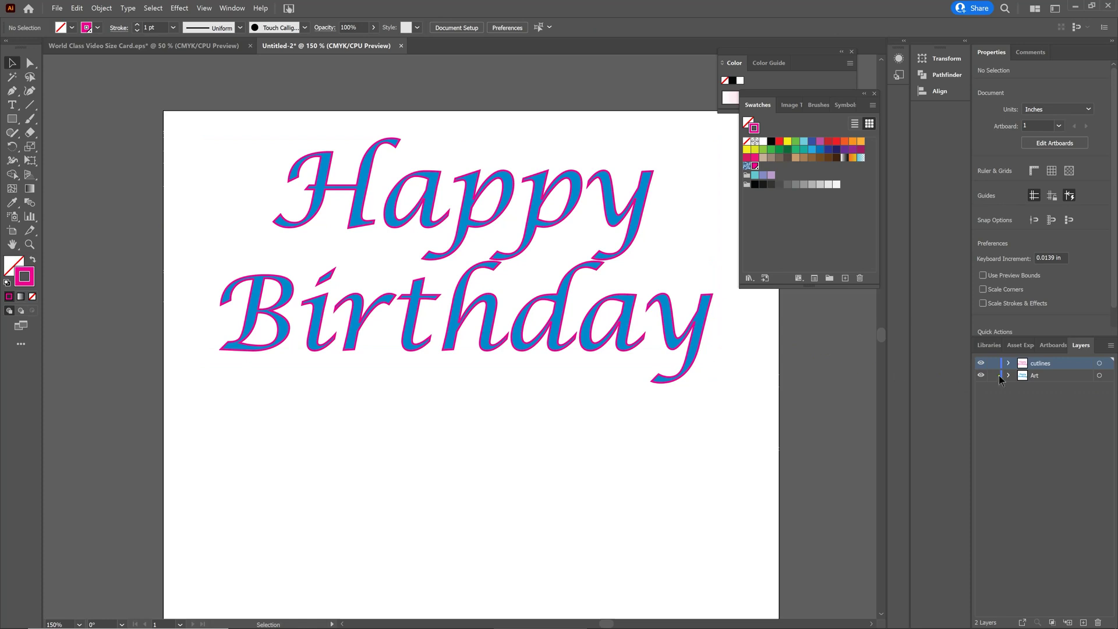
left_click(1026, 375)
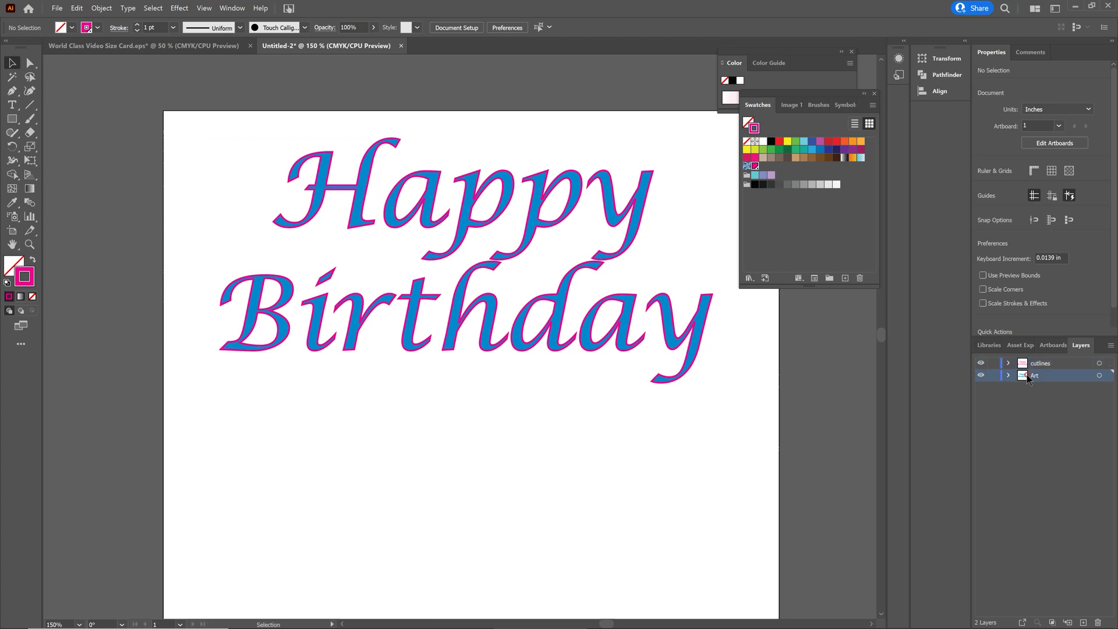
left_click(981, 363)
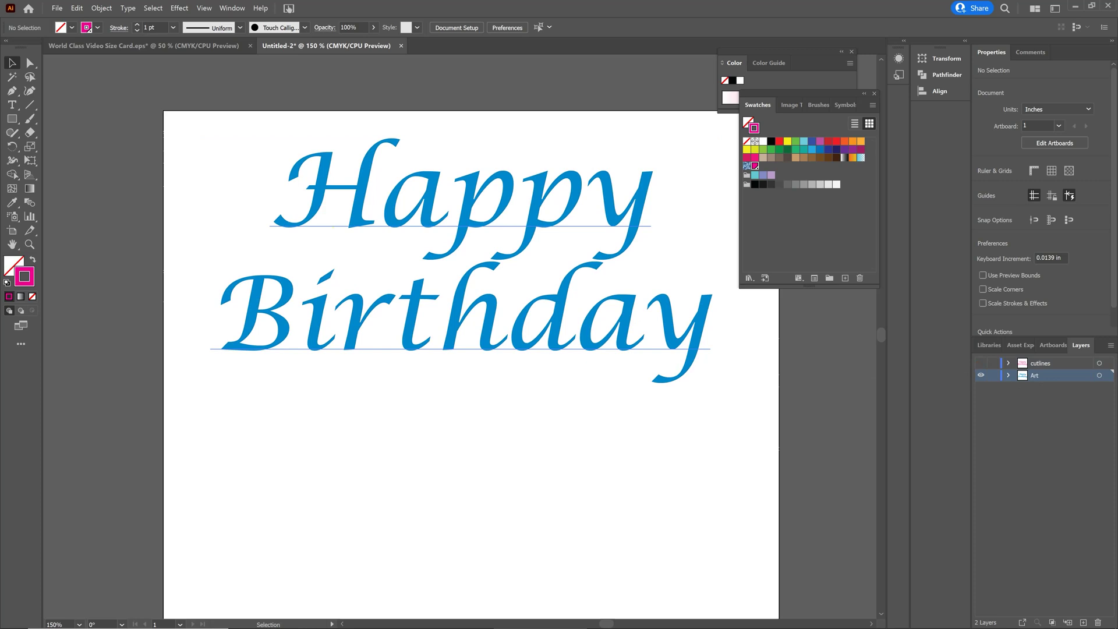
left_click_drag(184, 119, 721, 427)
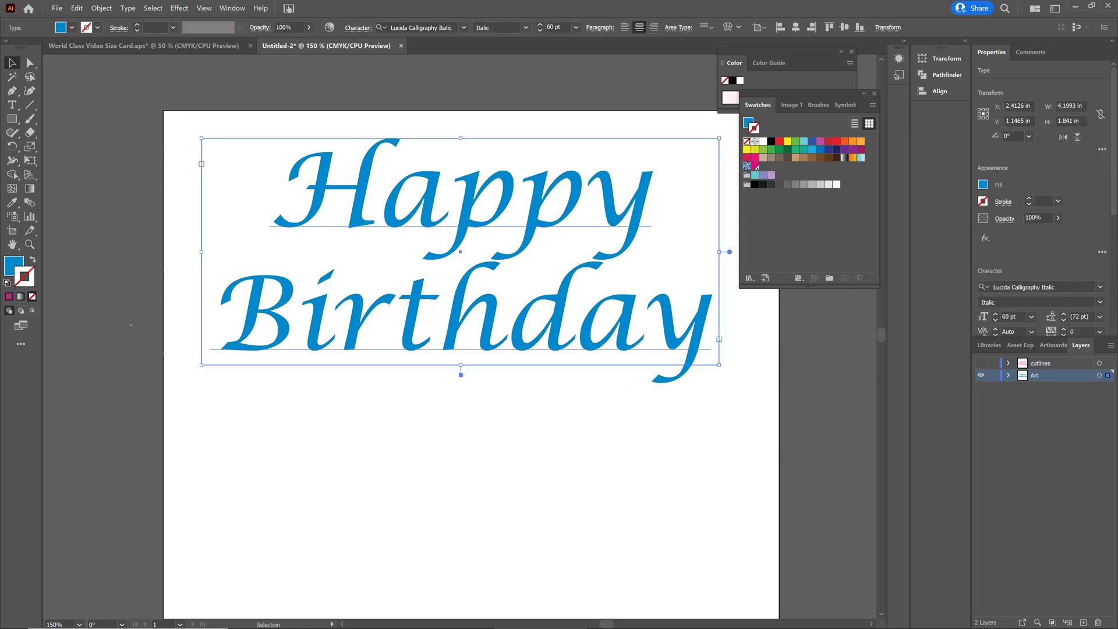
left_click(11, 267)
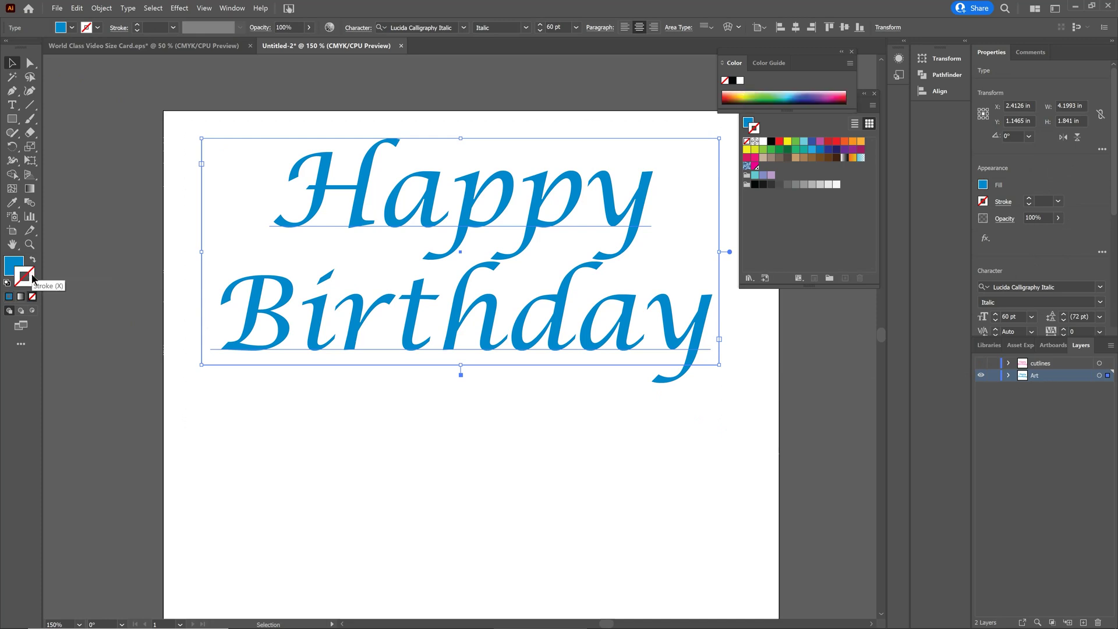
Step: Give the Art-layer text a 3 pt blue stroke, reveal the cutlines layer, and deselect
left_click(9, 299)
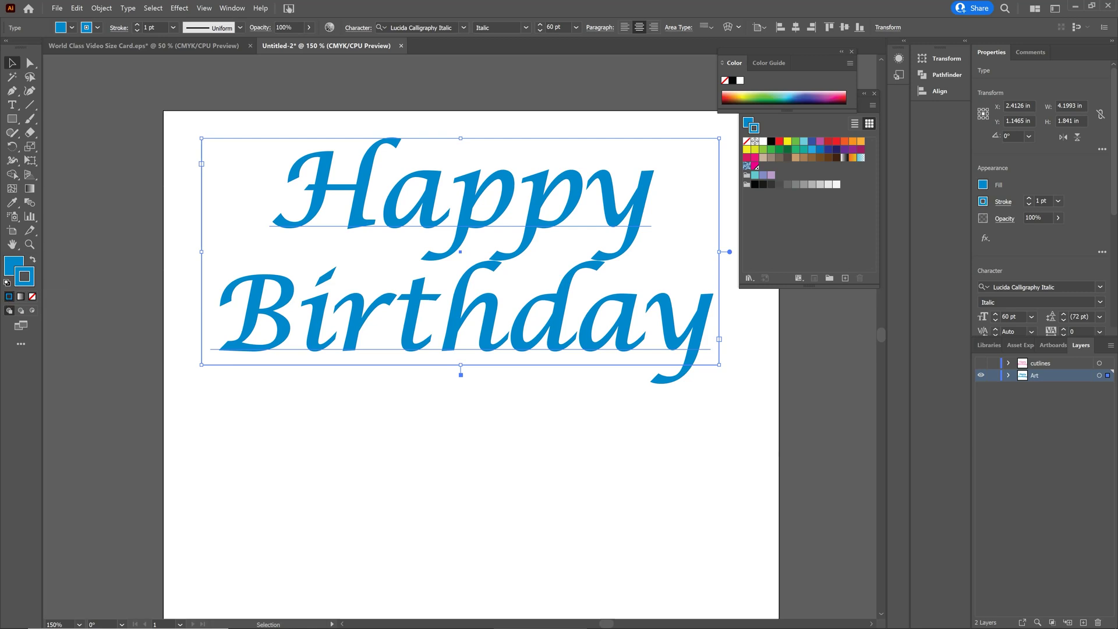
left_click(1029, 199)
left_click(1029, 198)
left_click(1029, 198)
left_click(1029, 199)
left_click(1029, 199)
left_click(1029, 199)
left_click(1030, 199)
left_click(1029, 205)
left_click(1029, 204)
left_click(1029, 205)
left_click(1029, 204)
left_click(1030, 205)
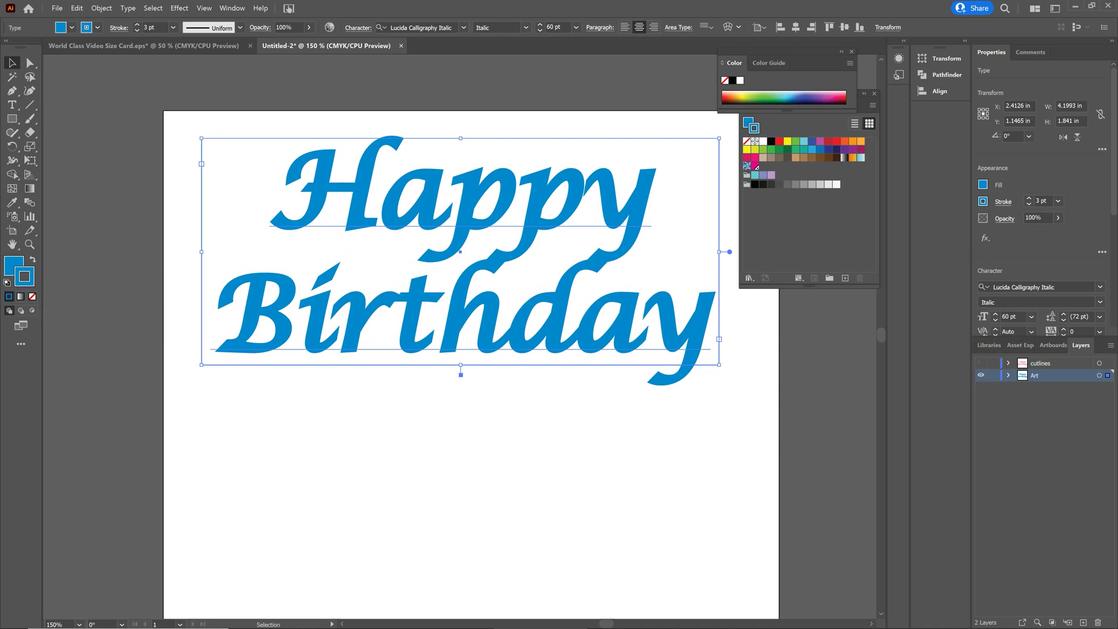
left_click(981, 363)
key("ctrl+shift+a")
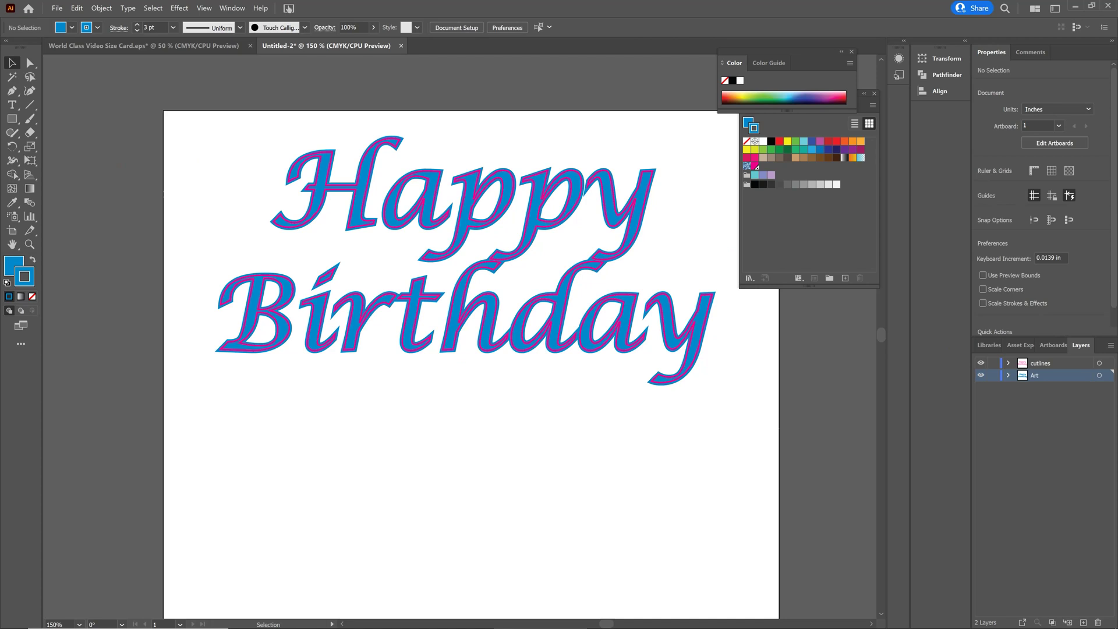
left_click(58, 9)
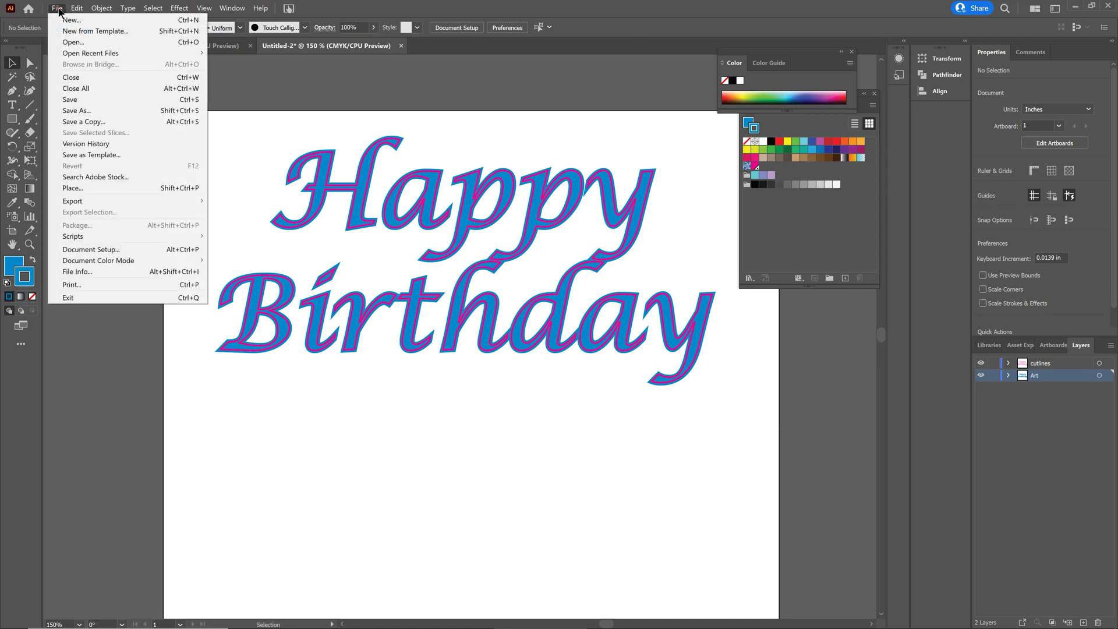
mouse_move(102, 261)
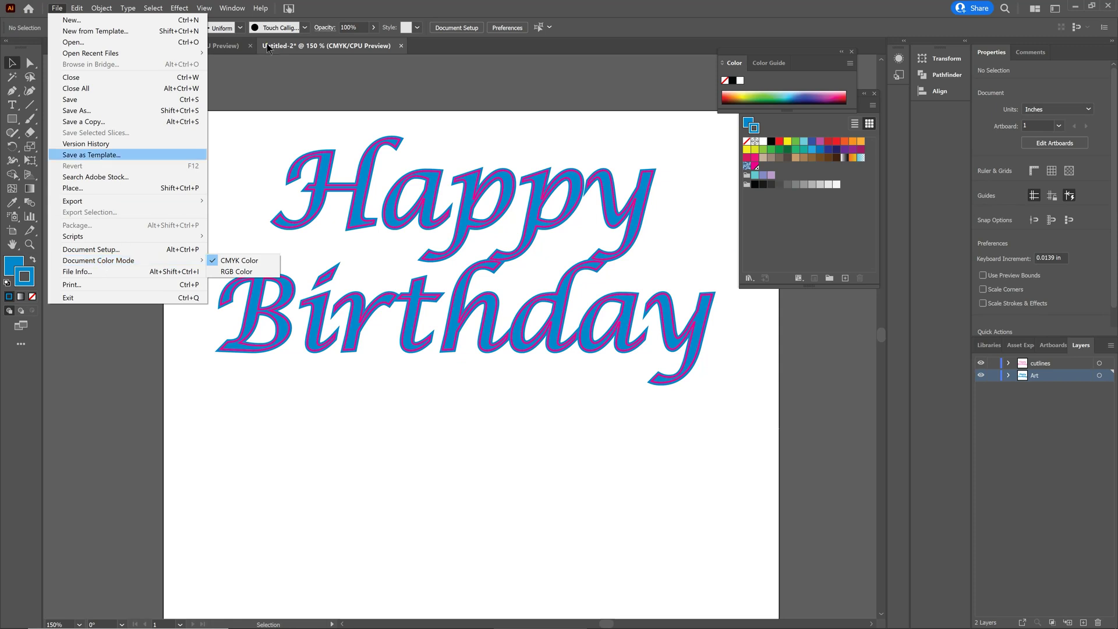
left_click(260, 78)
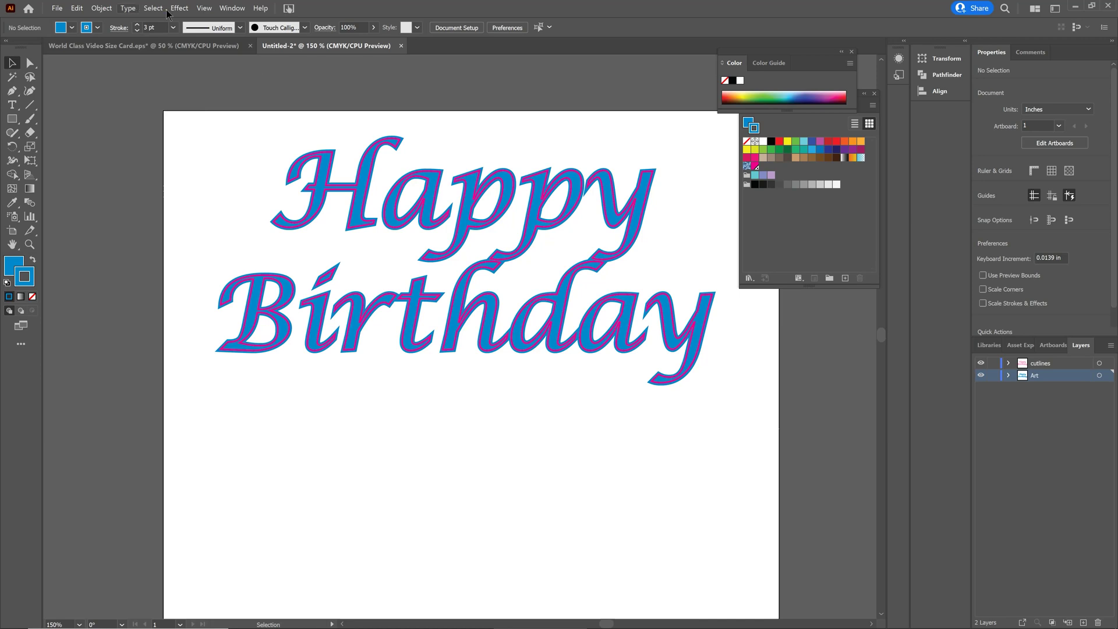
Step: Switch to the World Class Video Size Card document and view it in Full Screen Mode
left_click(227, 47)
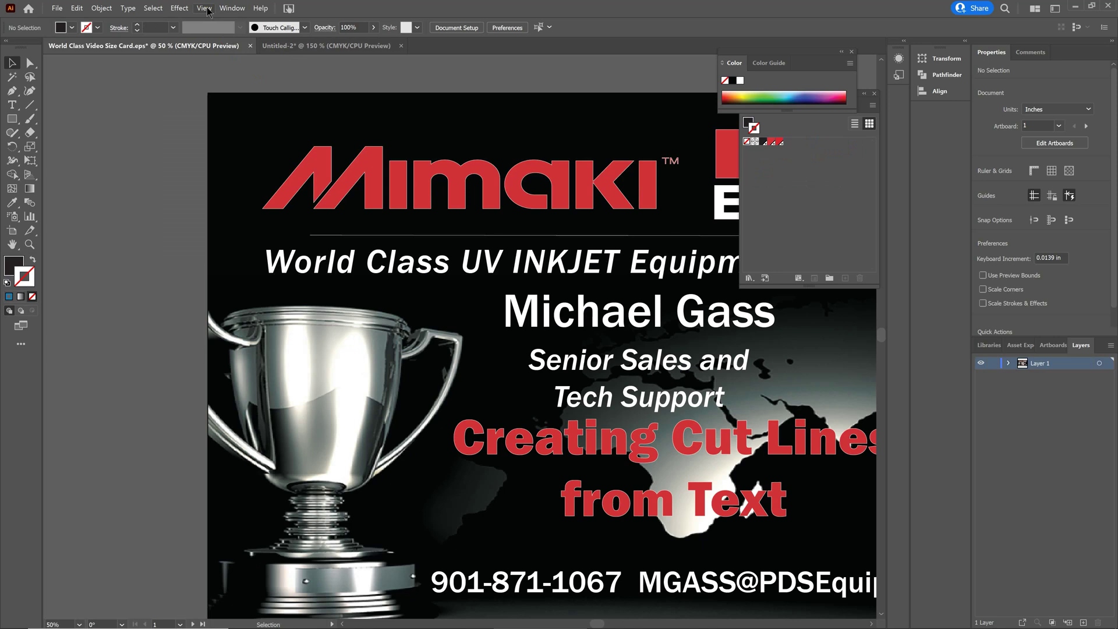
left_click(205, 8)
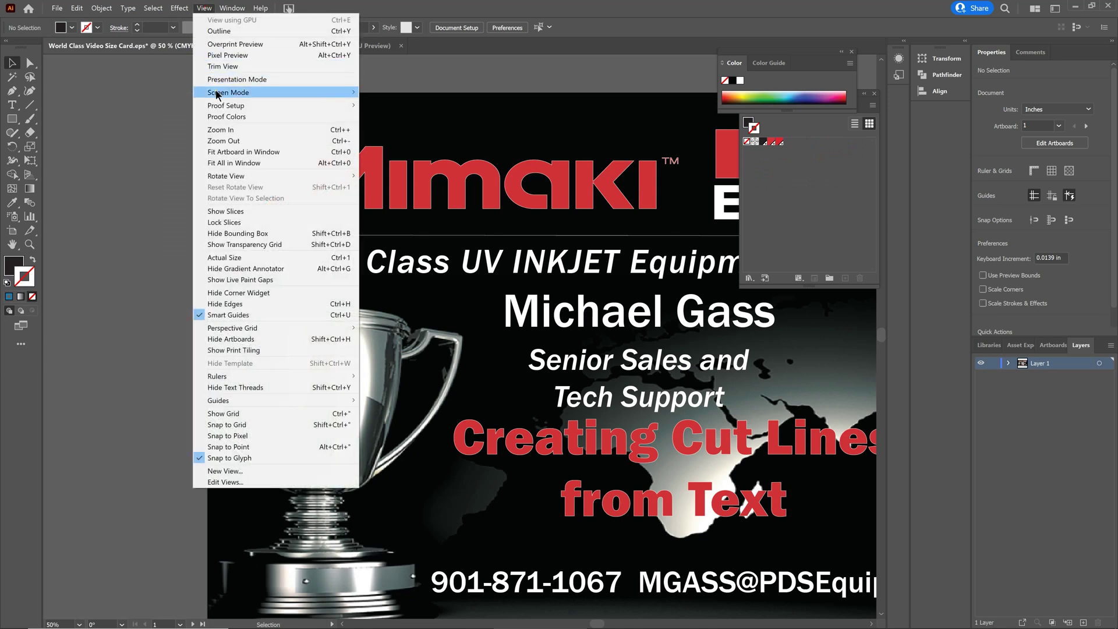
mouse_move(218, 95)
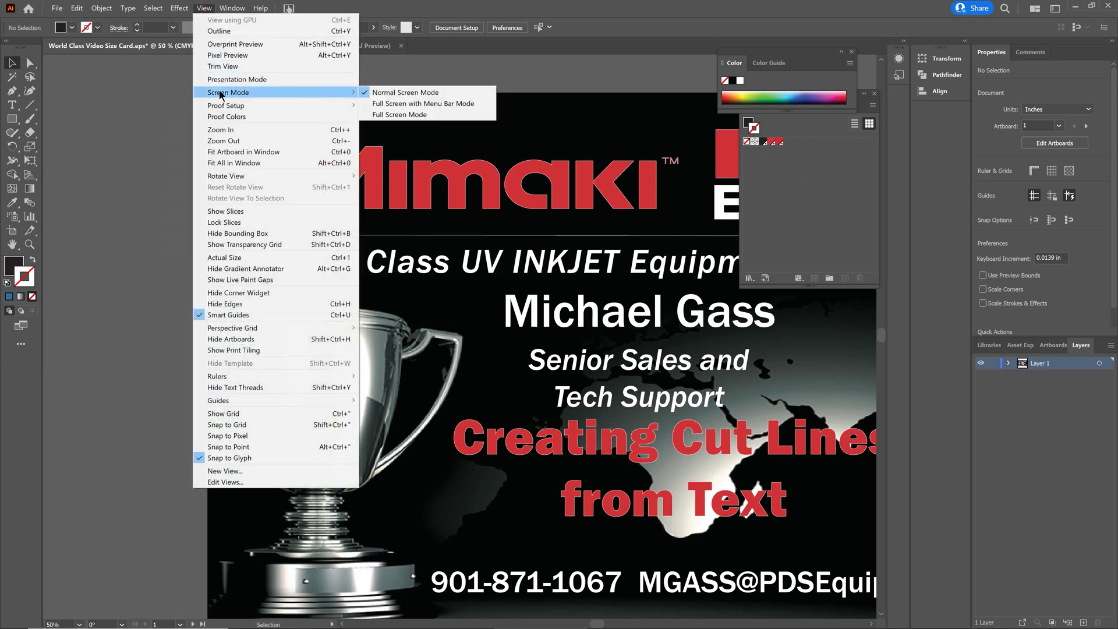
left_click(381, 115)
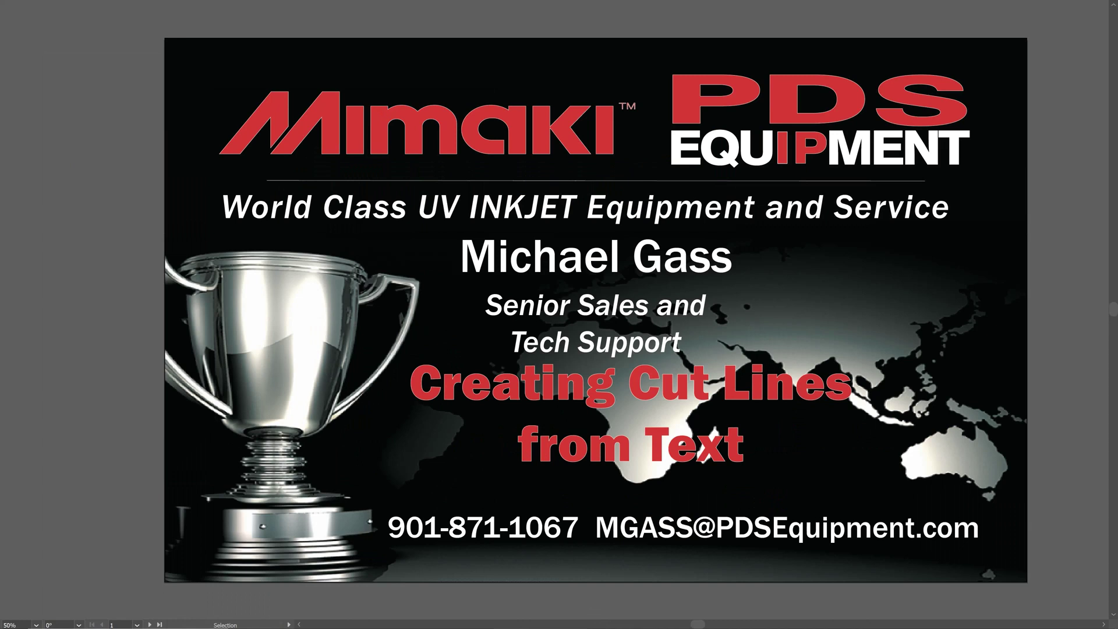